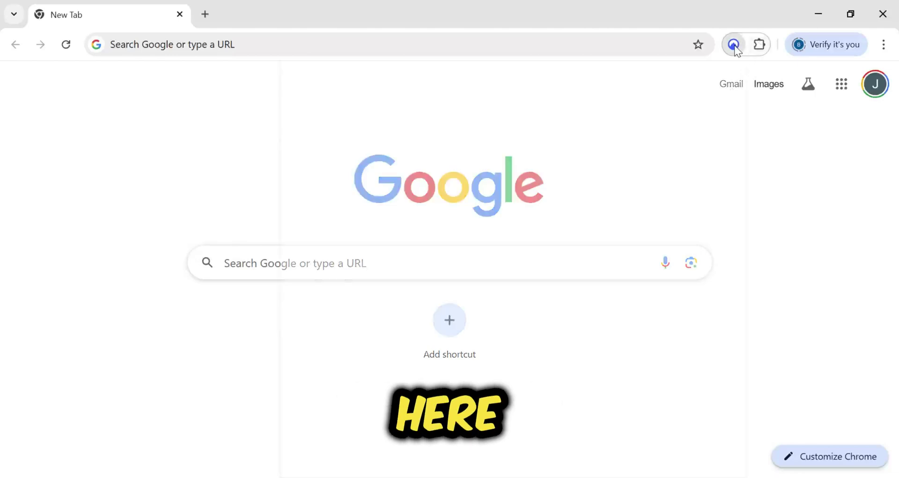
Step: Connect the NordVPN browser extension to the United Kingdom location, finding it with the server search
{"action": "left_click", "coordinate": [734, 45]}
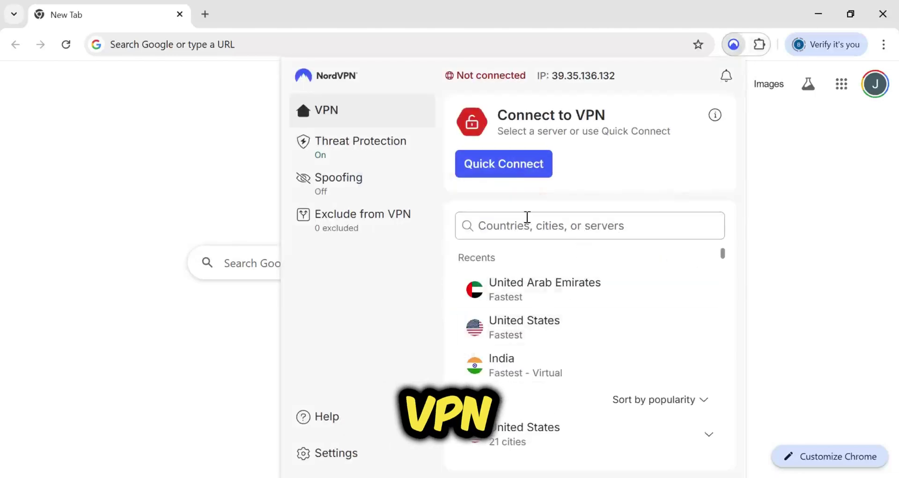
{"action": "left_click", "coordinate": [520, 234]}
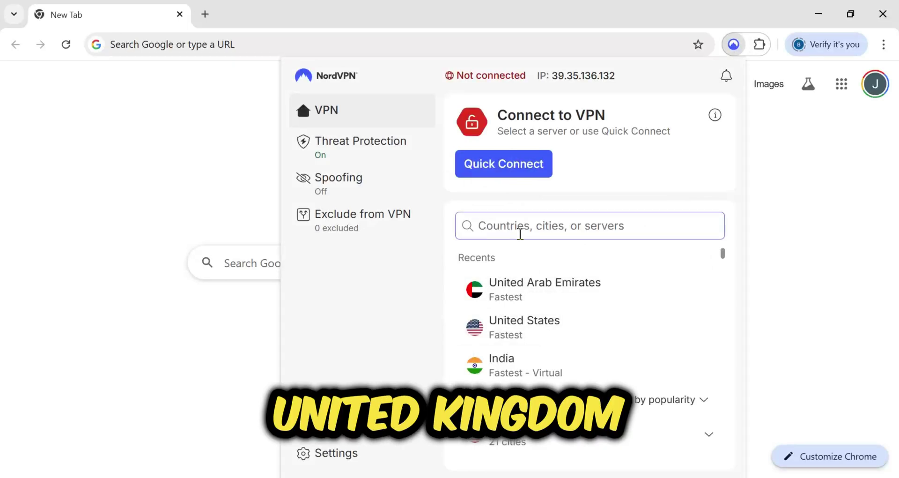
{"action": "type", "text": "unite"}
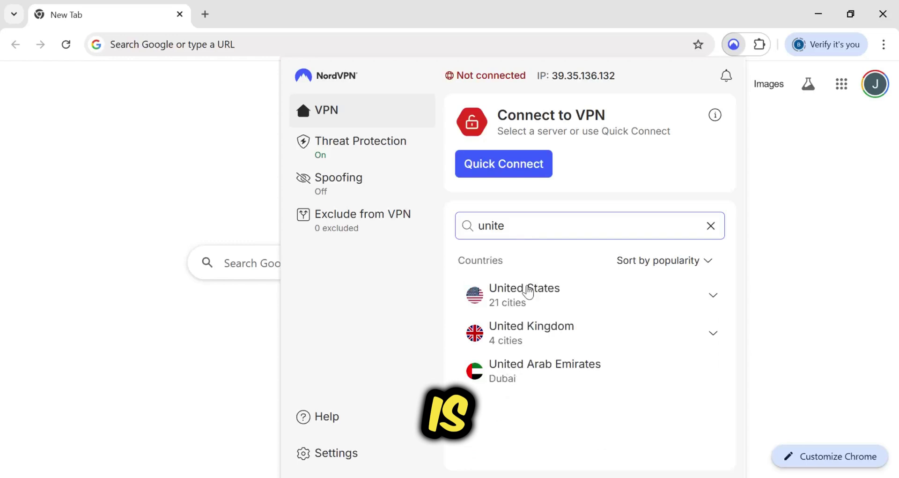
{"action": "key", "text": "Escape"}
{"action": "left_click", "coordinate": [562, 319]}
{"action": "scroll", "coordinate": [562, 317], "scroll_direction": "down", "scroll_amount": 3}
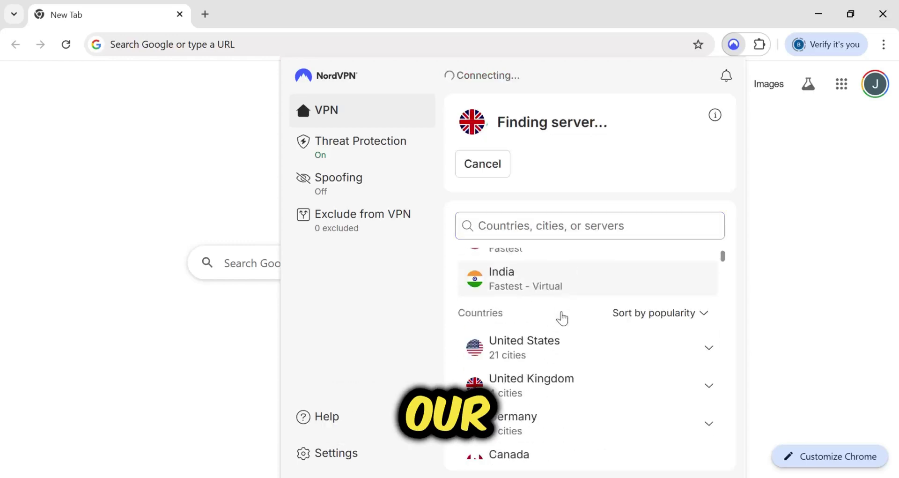
{"action": "scroll", "coordinate": [562, 316], "scroll_direction": "up", "scroll_amount": 3}
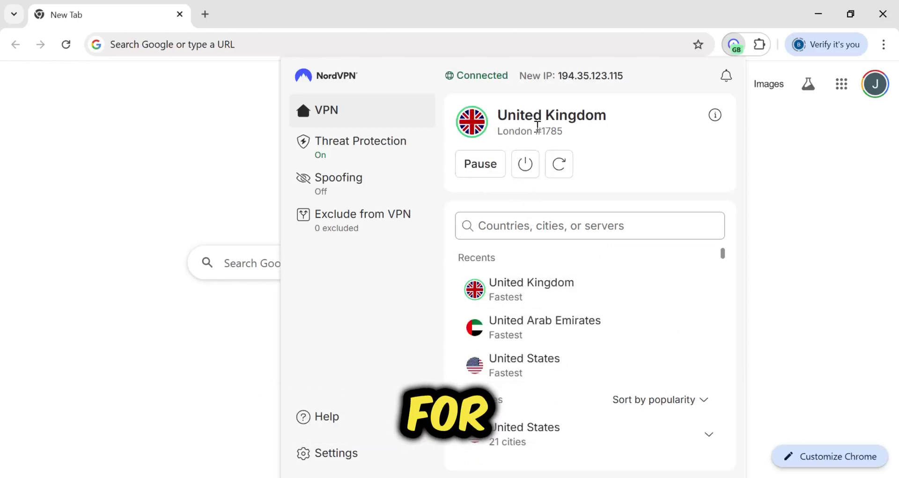
{"action": "left_click", "coordinate": [784, 166]}
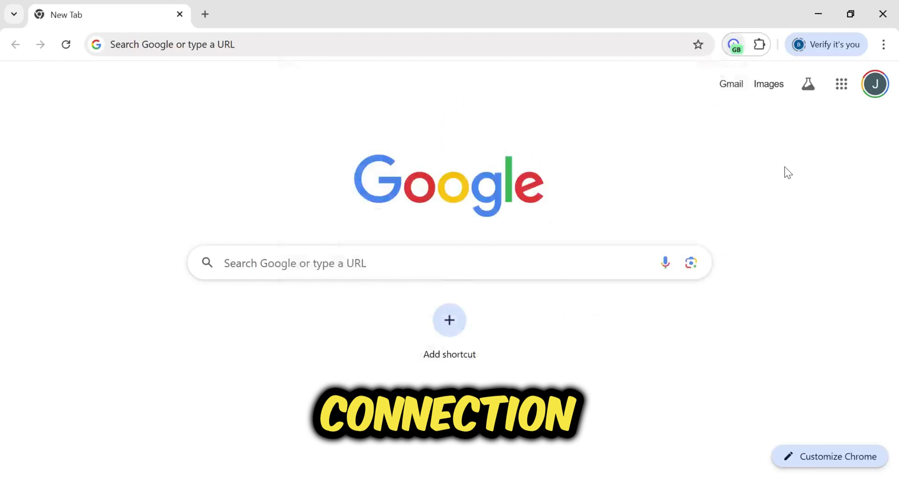
Step: Search Google for "chat gtp" and open the sponsored ChatGPT result
{"action": "left_click", "coordinate": [213, 48]}
{"action": "type", "text": "chatg"}
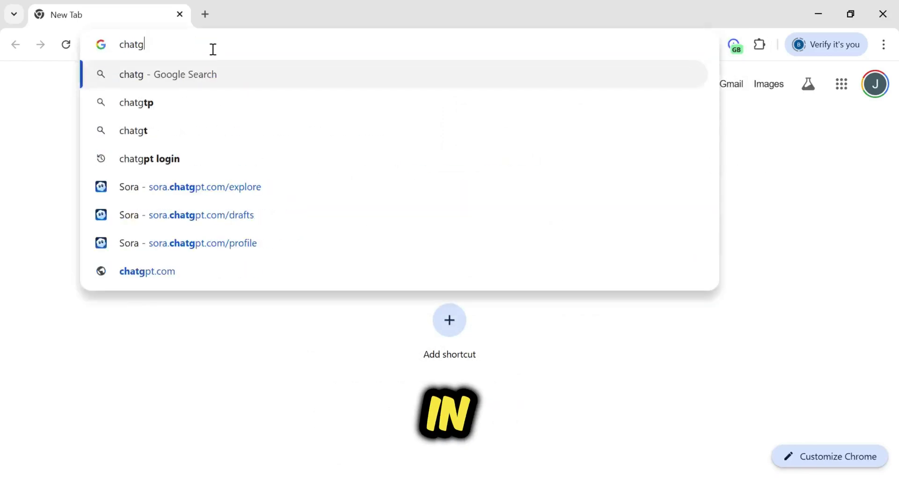
{"action": "key", "text": "BackSpace"}
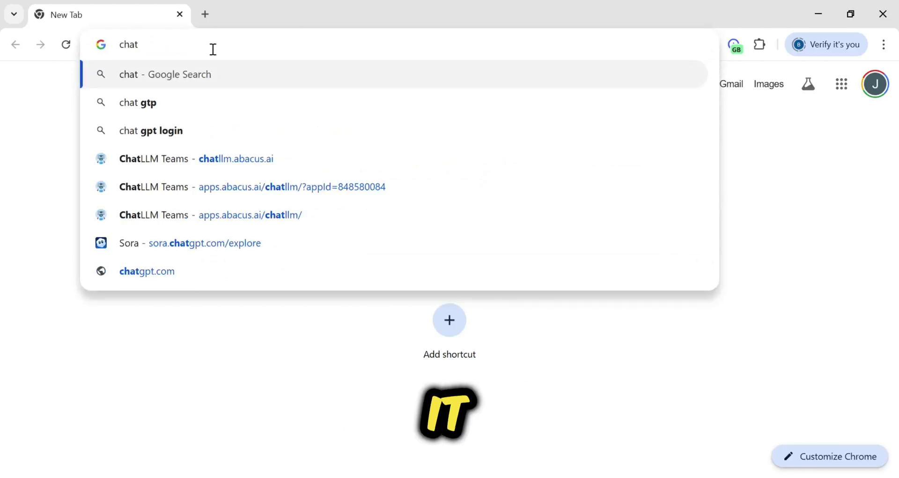
{"action": "key", "text": "Down"}
{"action": "key", "text": "Return"}
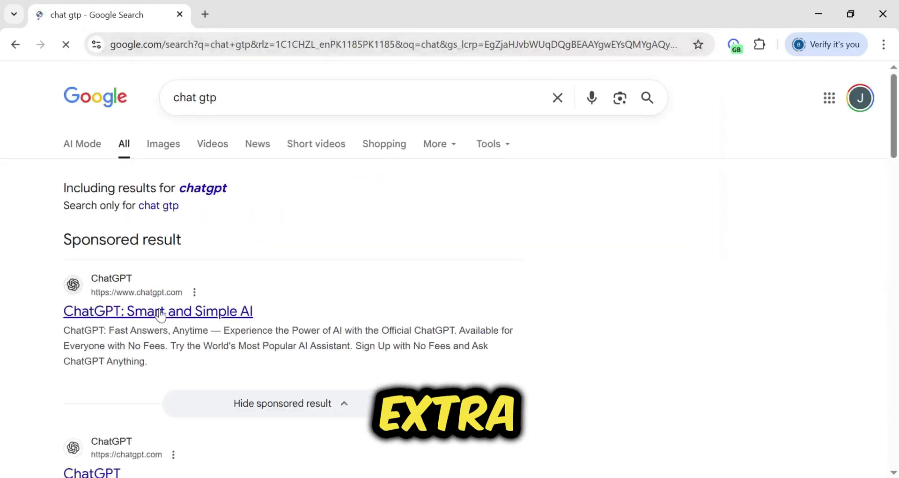
{"action": "left_click", "coordinate": [160, 310]}
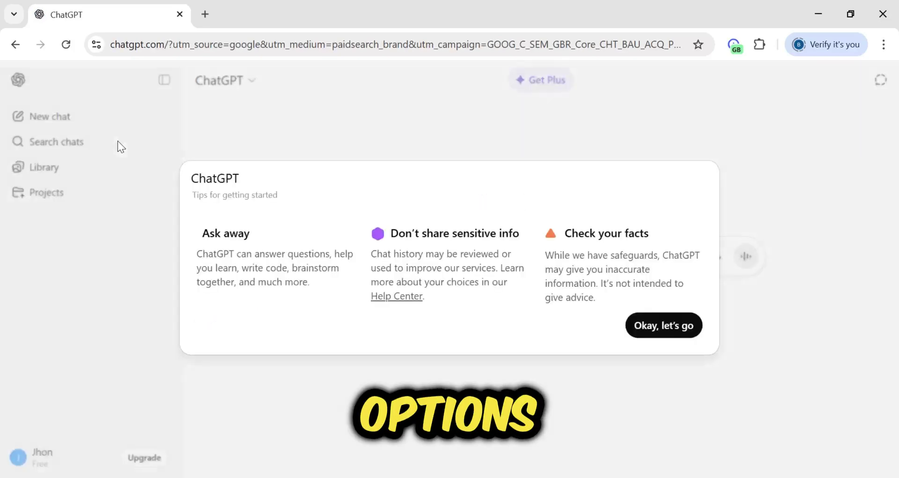
Step: Accept the ChatGPT getting-started tips, enable memory and dismiss the Study and learn promotion
{"action": "left_click", "coordinate": [663, 336]}
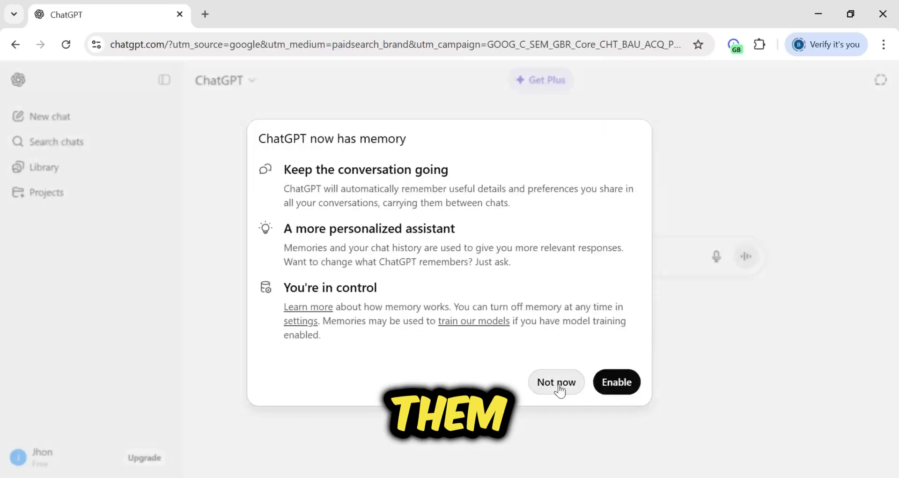
{"action": "left_click", "coordinate": [635, 380]}
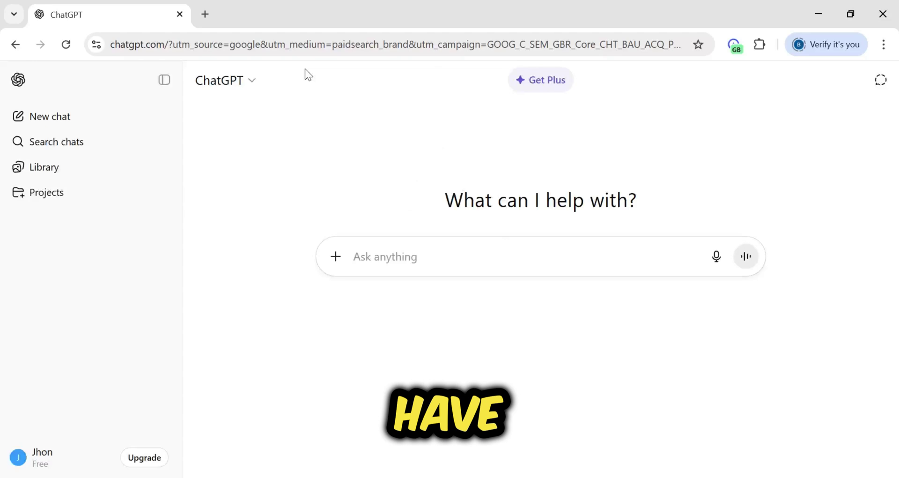
{"action": "left_click", "coordinate": [210, 46]}
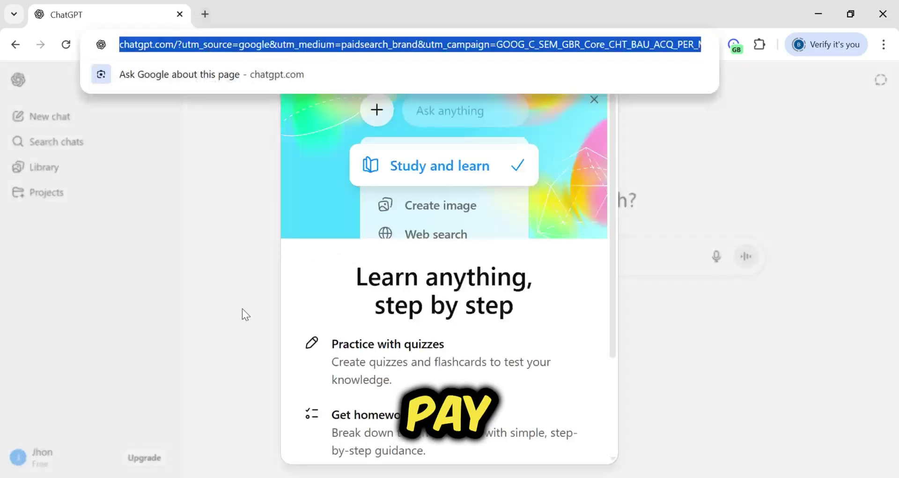
{"action": "left_click", "coordinate": [238, 300]}
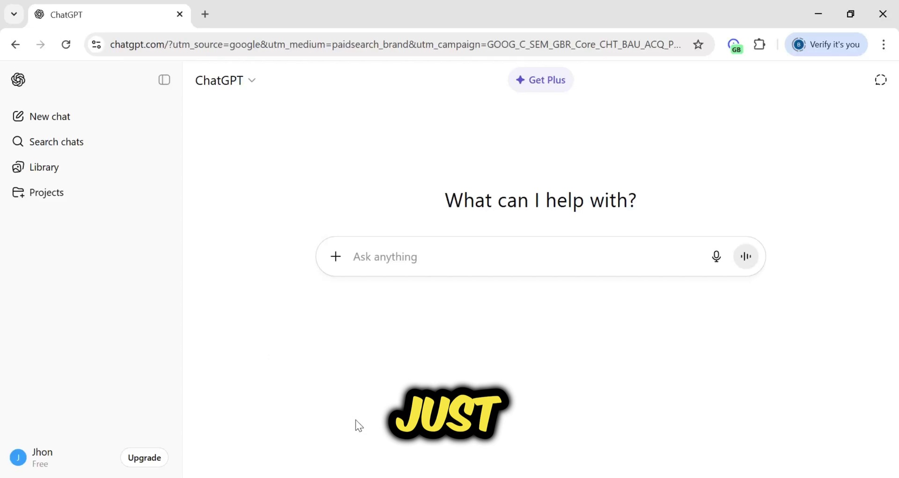
{"action": "left_click", "coordinate": [247, 46]}
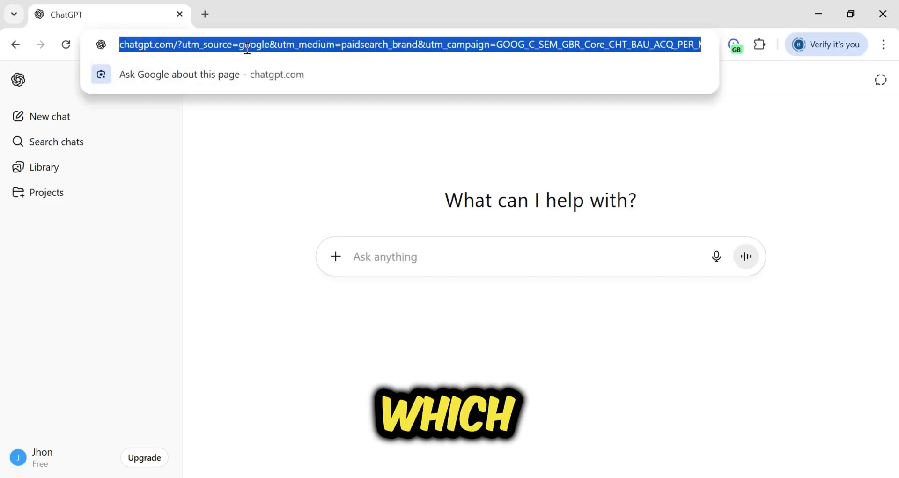
{"action": "type", "text": "https://link.aeghub.com/chatgpt1"}
{"action": "key", "text": "Return"}
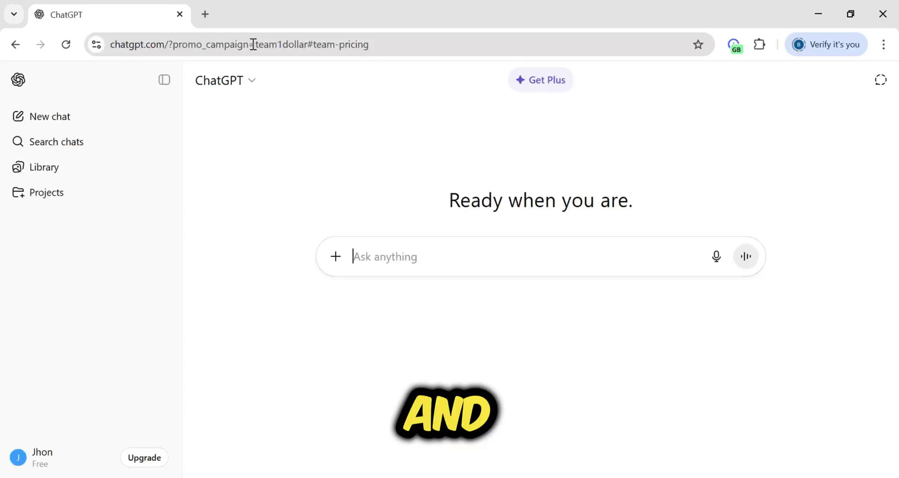
Step: Choose the ChatGPT Business special offer and continue to billing with the Monthly plan for 5 users
{"action": "scroll", "coordinate": [825, 287], "scroll_direction": "down", "scroll_amount": 5}
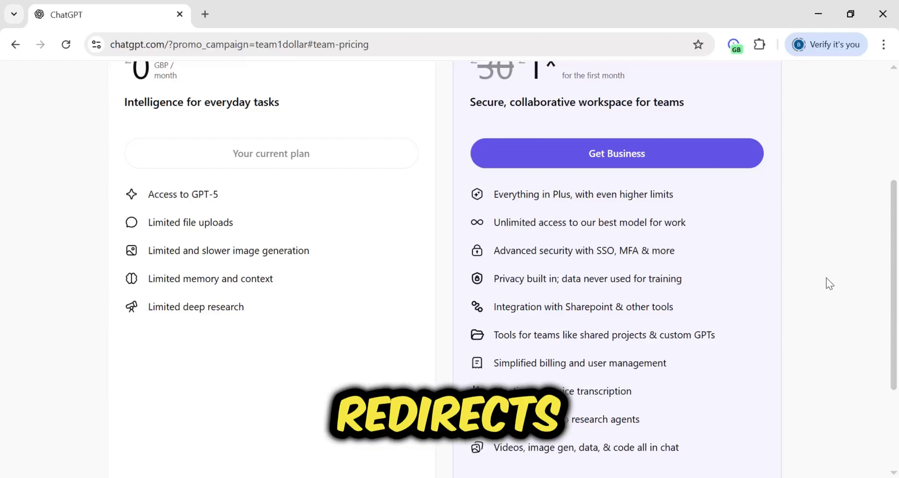
{"action": "scroll", "coordinate": [836, 261], "scroll_direction": "up", "scroll_amount": 3}
{"action": "scroll", "coordinate": [835, 261], "scroll_direction": "up", "scroll_amount": 1}
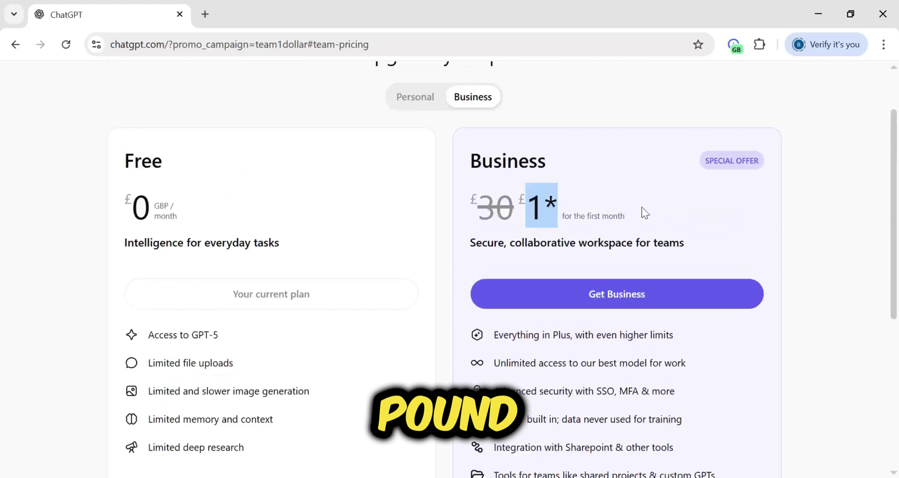
{"action": "left_click", "coordinate": [640, 222]}
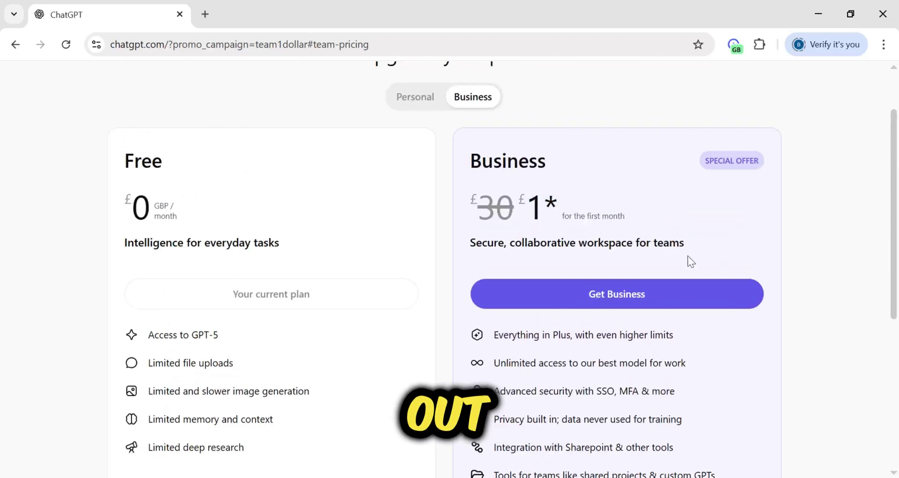
{"action": "scroll", "coordinate": [773, 258], "scroll_direction": "down", "scroll_amount": 3}
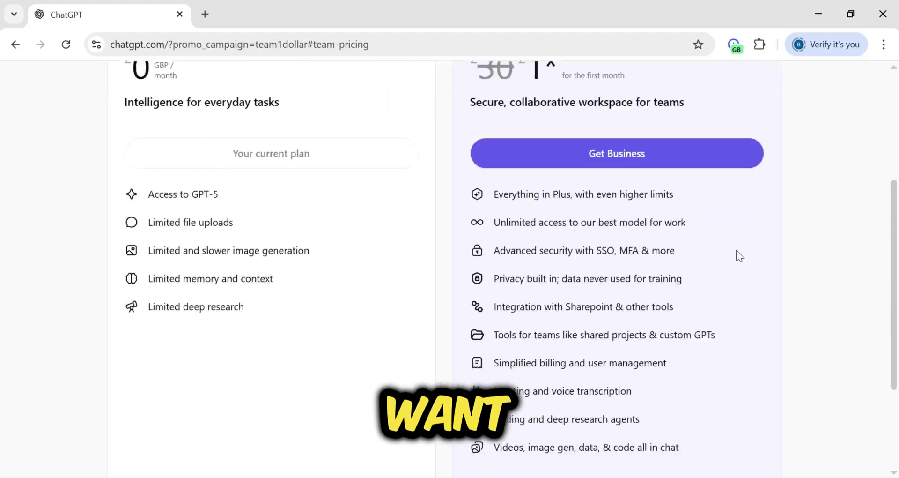
{"action": "left_click", "coordinate": [607, 156]}
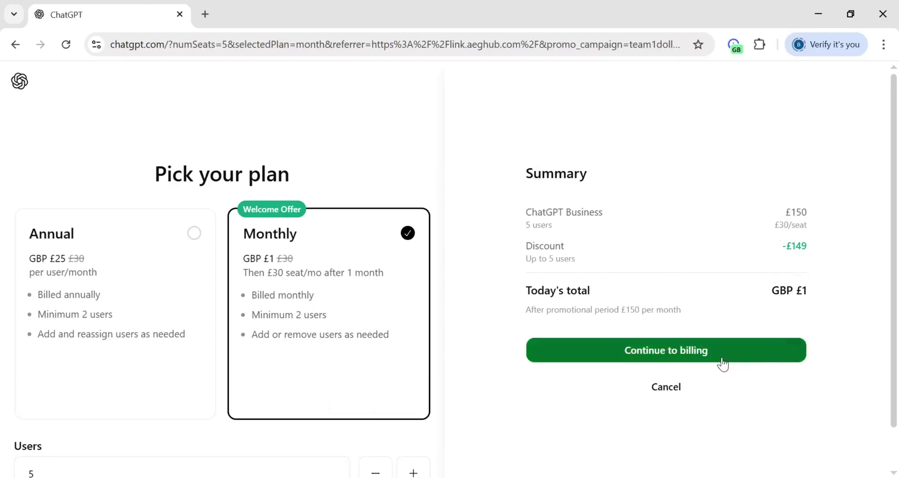
{"action": "left_click", "coordinate": [685, 356]}
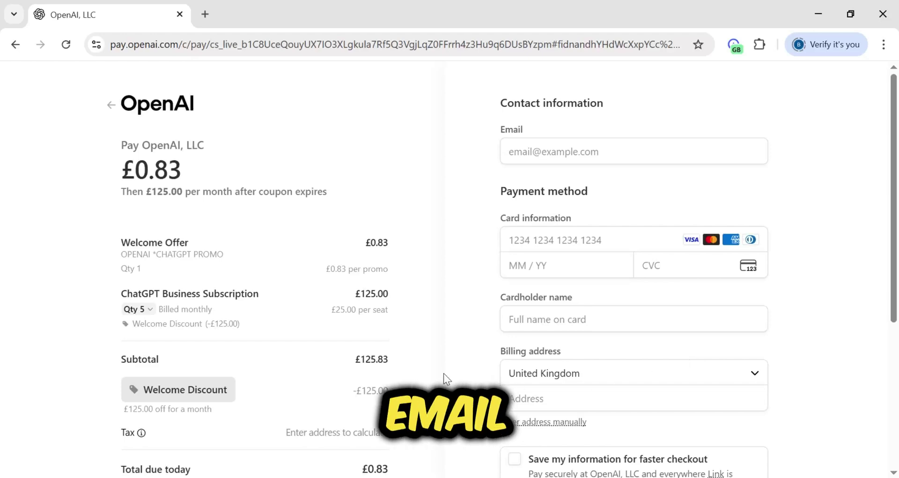
Step: Fill in the contact e-mail from the saved suggestion and enter the payment card details with the cardholder's name
{"action": "left_click", "coordinate": [626, 156]}
{"action": "type", "text": "jho"}
{"action": "key", "text": "Down"}
{"action": "key", "text": "Return"}
{"action": "left_click", "coordinate": [580, 251]}
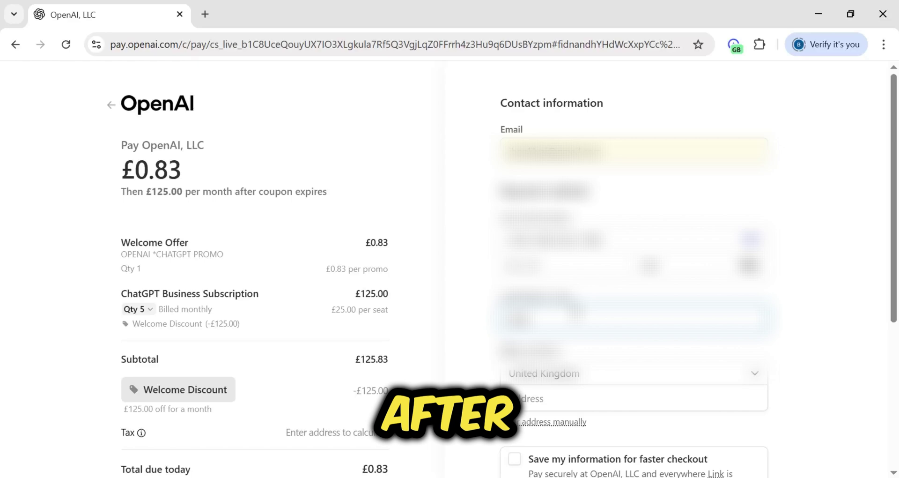
Step: Search for "uk fake address" in a new tab and open the fakexy UK address generator
{"action": "scroll", "coordinate": [829, 330], "scroll_direction": "down", "scroll_amount": 5}
{"action": "left_click", "coordinate": [208, 14]}
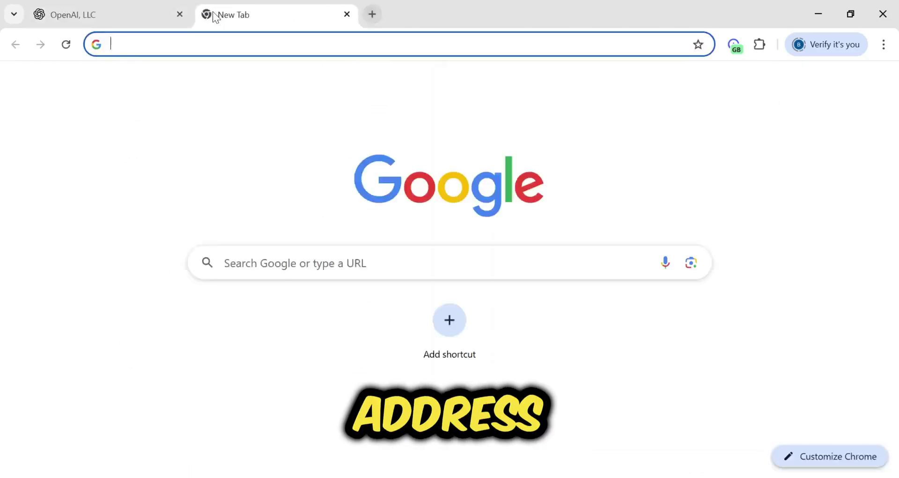
{"action": "type", "text": "uk fake address"}
{"action": "key", "text": "Return"}
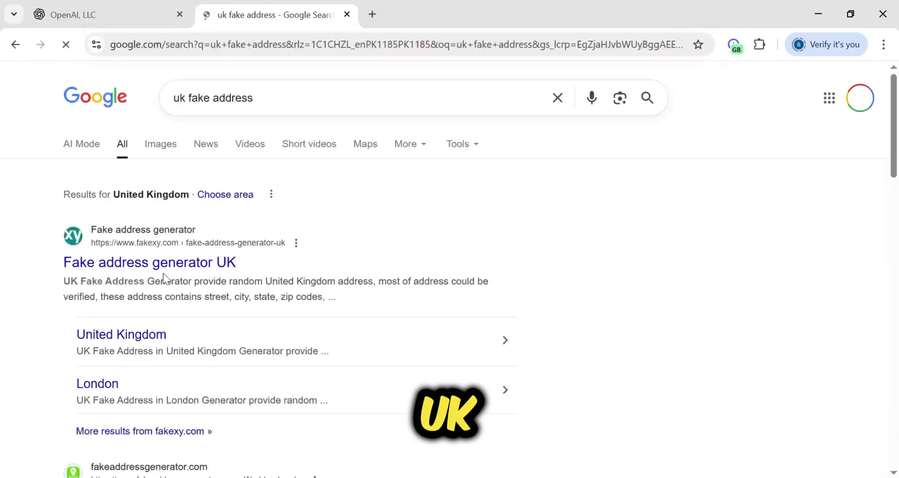
{"action": "left_click", "coordinate": [162, 265]}
{"action": "left_click", "coordinate": [145, 273]}
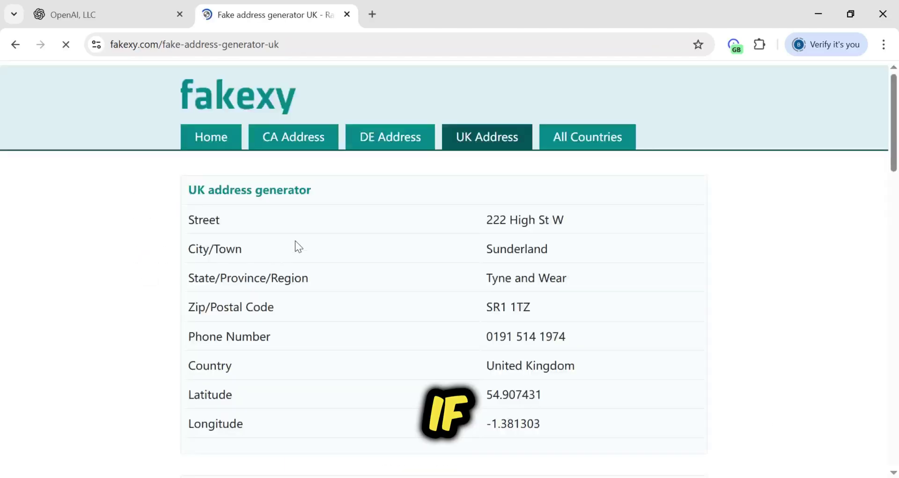
Step: Copy the generated City/Town value into the first billing address line of the OpenAI checkout
{"action": "double_click", "coordinate": [538, 251]}
{"action": "key", "text": "ctrl+c"}
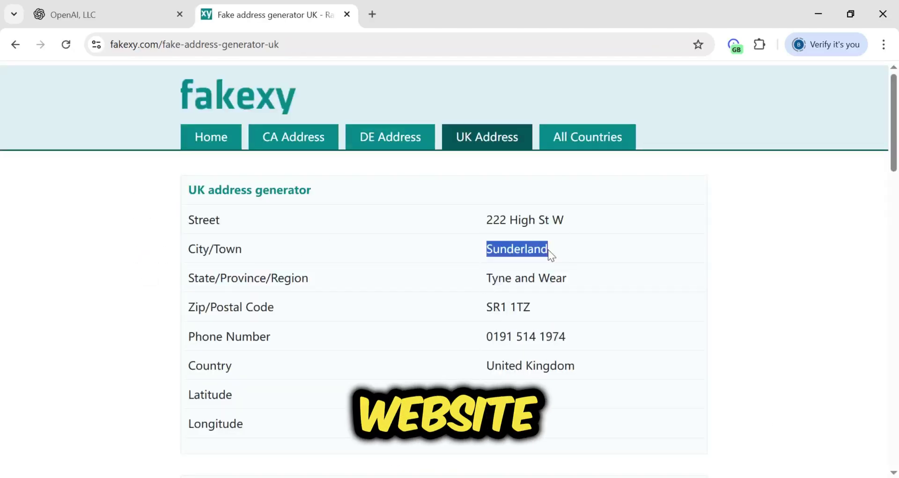
{"action": "key", "text": "ctrl+shift+Tab"}
{"action": "key", "text": "ctrl+v"}
{"action": "left_click", "coordinate": [839, 245]}
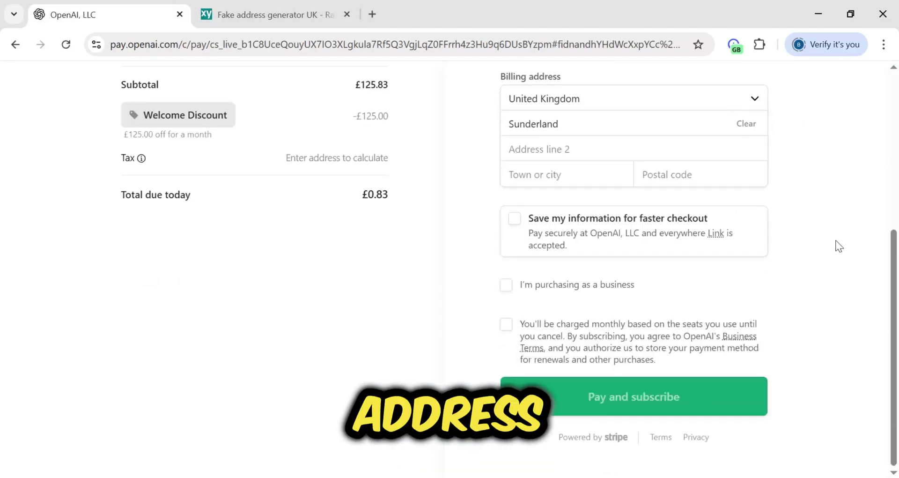
Step: Accept the monthly charge and Business Terms agreement and try to submit the subscription payment
{"action": "left_click", "coordinate": [508, 325]}
{"action": "left_click", "coordinate": [538, 285]}
{"action": "left_click", "coordinate": [541, 186]}
{"action": "left_click", "coordinate": [639, 402]}
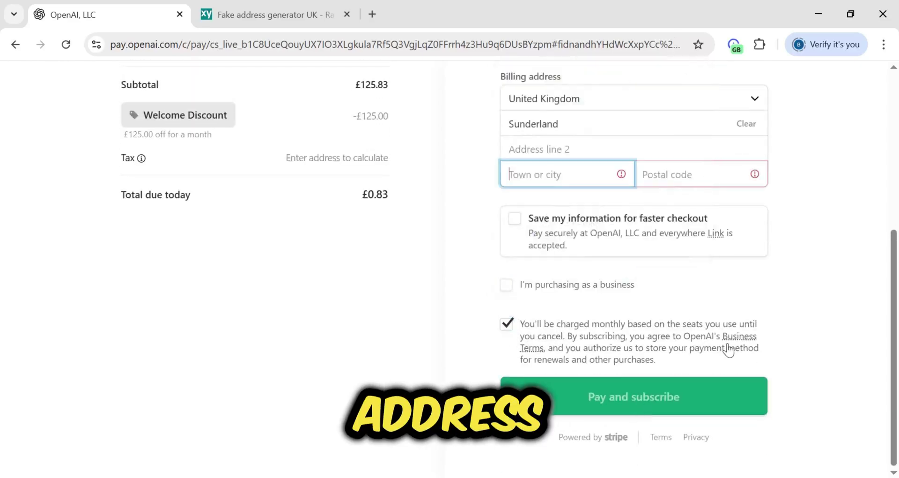
Step: Copy the town from the generated UK address into the checkout's Town or city field
{"action": "scroll", "coordinate": [728, 349], "scroll_direction": "up", "scroll_amount": 1}
{"action": "key", "text": "ctrl+Tab"}
{"action": "scroll", "coordinate": [581, 229], "scroll_direction": "down", "scroll_amount": 1}
{"action": "double_click", "coordinate": [486, 180]}
{"action": "key", "text": "ctrl+c"}
{"action": "key", "text": "ctrl+shift+Tab"}
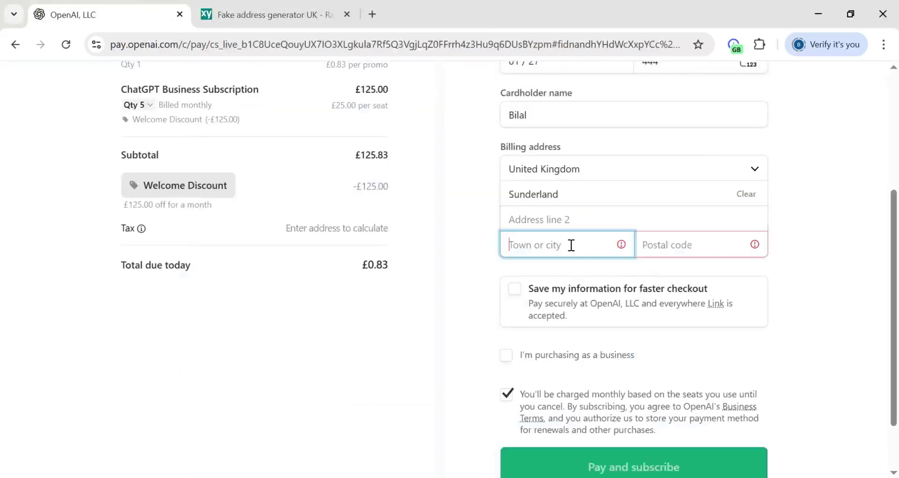
{"action": "key", "text": "ctrl+v"}
Step: Copy the generated postal code into the billing address and submit the subscription payment
{"action": "key", "text": "Tab"}
{"action": "key", "text": "ctrl+Tab"}
{"action": "triple_click", "coordinate": [492, 235]}
{"action": "key", "text": "ctrl+c"}
{"action": "key", "text": "ctrl+shift+Tab"}
{"action": "key", "text": "ctrl+v"}
{"action": "scroll", "coordinate": [569, 345], "scroll_direction": "down", "scroll_amount": 1}
{"action": "left_click", "coordinate": [661, 398]}
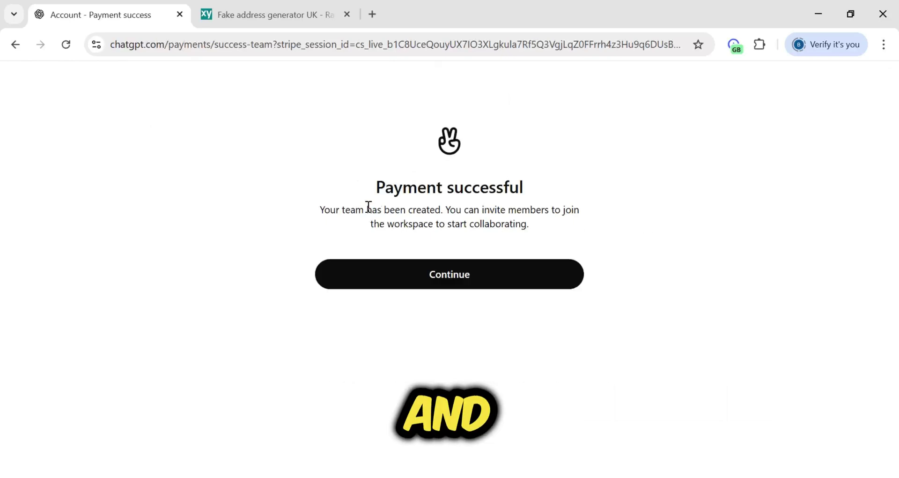
Step: Continue from the payment confirmation to naming the workspace
{"action": "left_click_drag", "start_coordinate": [375, 186], "coordinate": [537, 197]}
{"action": "left_click", "coordinate": [482, 208]}
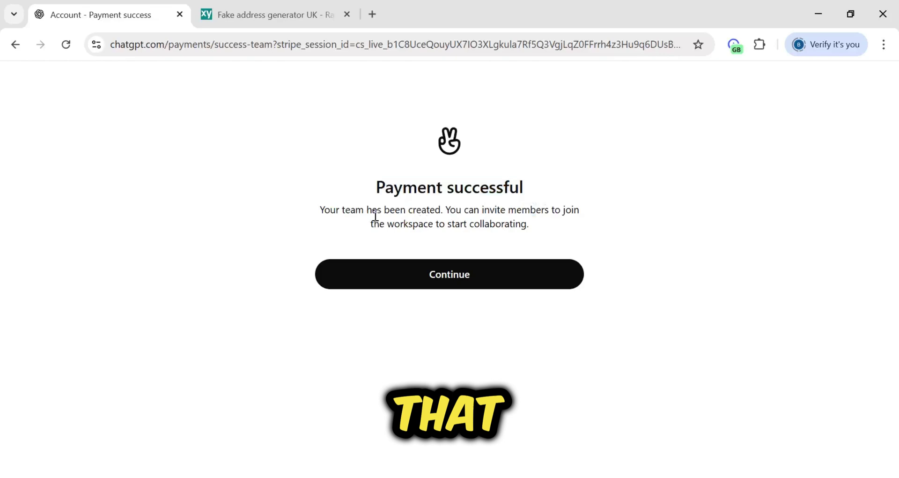
{"action": "left_click", "coordinate": [448, 284]}
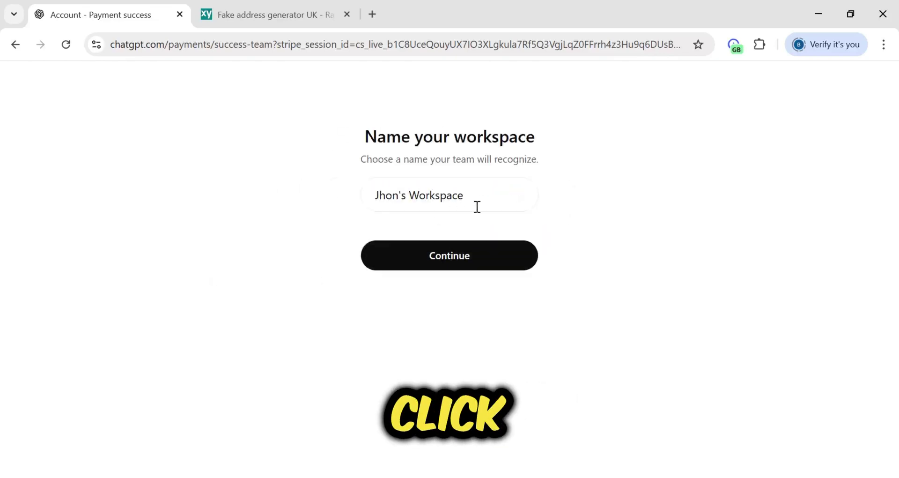
Step: Name the workspace AI Insights Hub Workspace and continue to the member invitations
{"action": "double_click", "coordinate": [384, 186]}
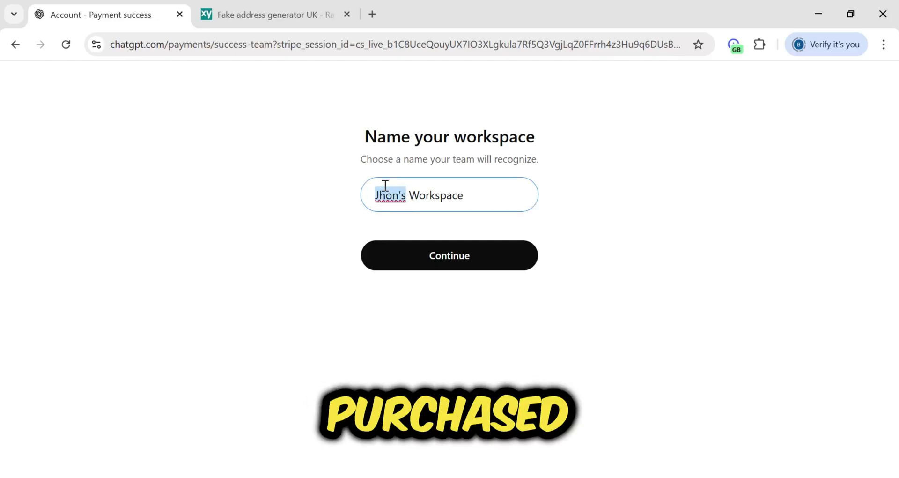
{"action": "type", "text": "AI Insig"}
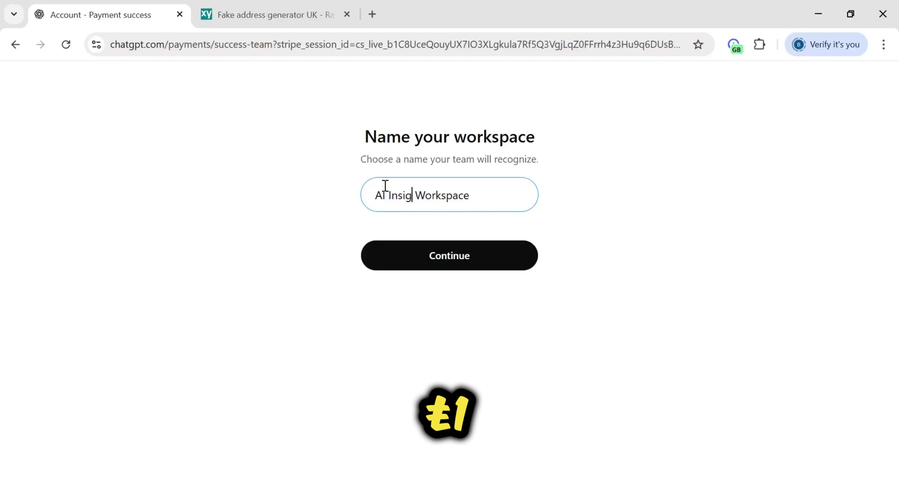
{"action": "type", "text": "hts H"}
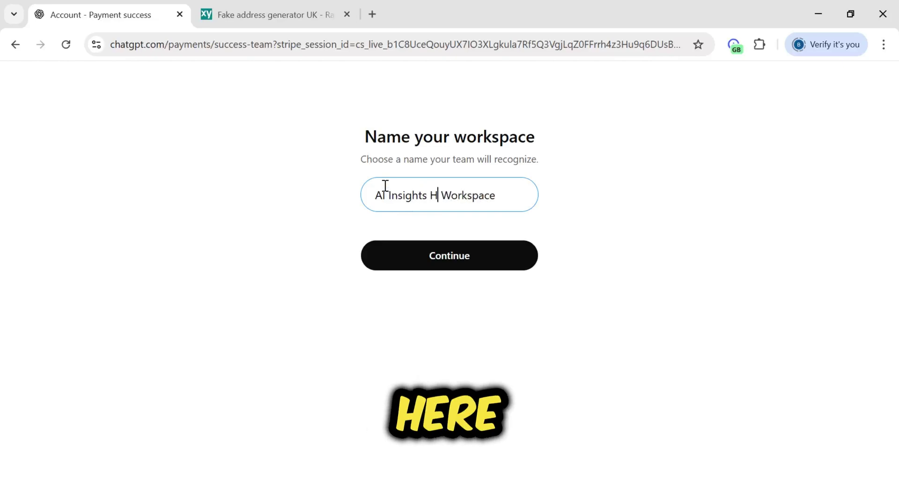
{"action": "left_click", "coordinate": [462, 259]}
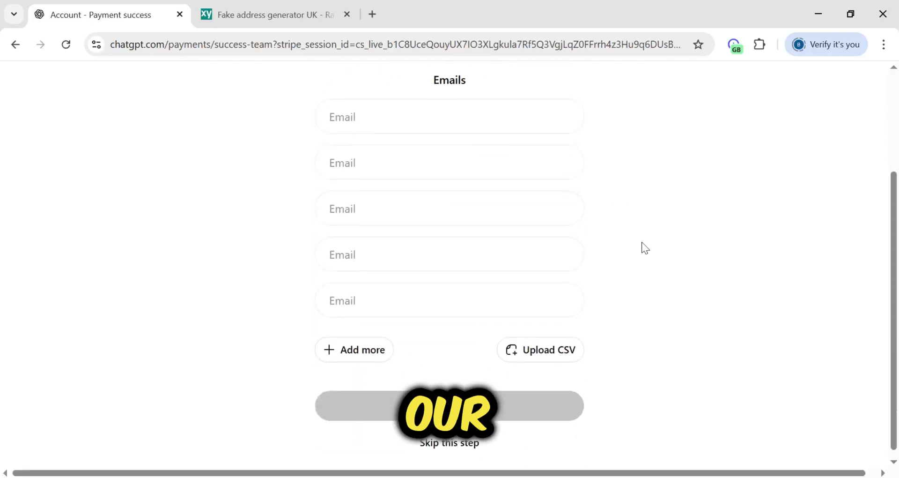
Step: Review the member invitation form, leave its email fields empty, and reopen the ChatGPT plan page from the browsing history
{"action": "scroll", "coordinate": [490, 251], "scroll_direction": "up", "scroll_amount": 3}
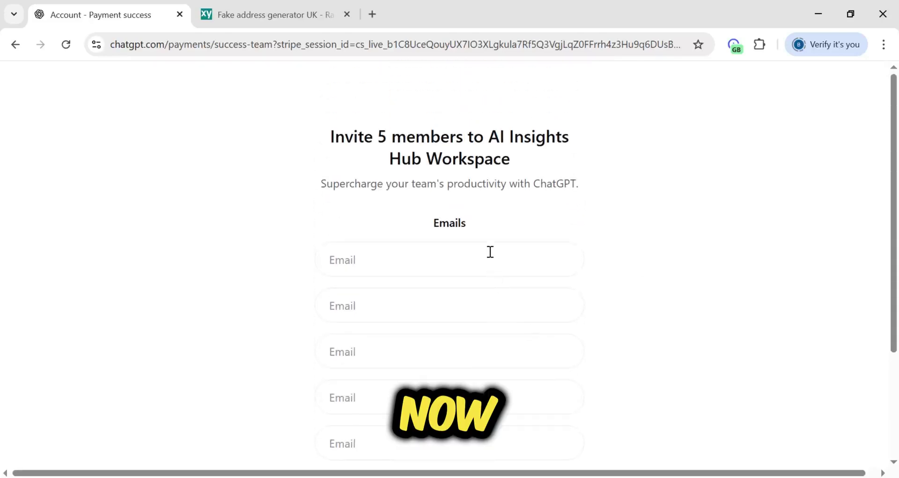
{"action": "scroll", "coordinate": [339, 300], "scroll_direction": "down", "scroll_amount": 3}
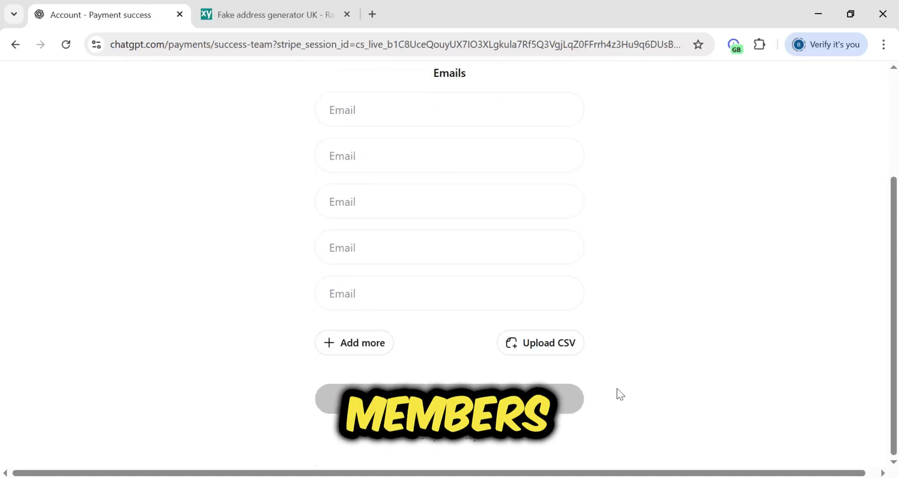
{"action": "scroll", "coordinate": [619, 375], "scroll_direction": "up", "scroll_amount": 3}
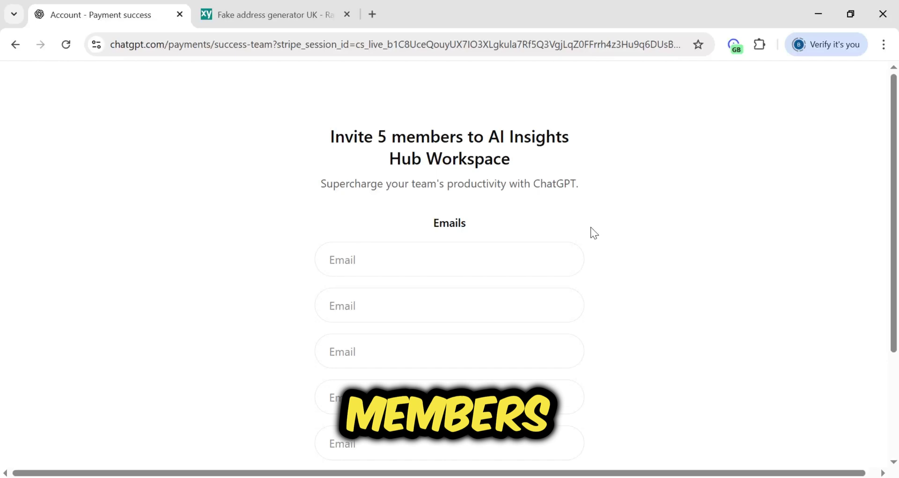
{"action": "scroll", "coordinate": [590, 231], "scroll_direction": "down", "scroll_amount": 3}
{"action": "left_click", "coordinate": [191, 45]}
{"action": "type", "text": "chat"}
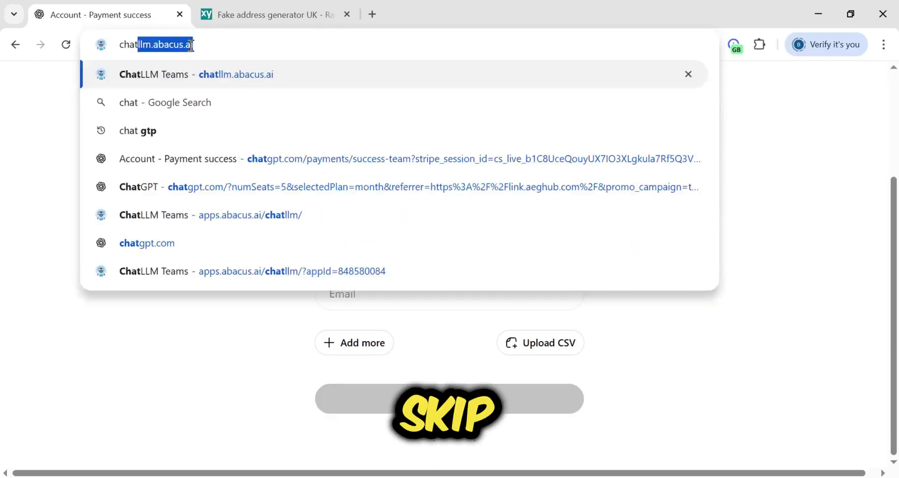
{"action": "key", "text": "Down"}
{"action": "key", "text": "Down"}
{"action": "key", "text": "Down"}
{"action": "key", "text": "Down"}
{"action": "key", "text": "Return"}
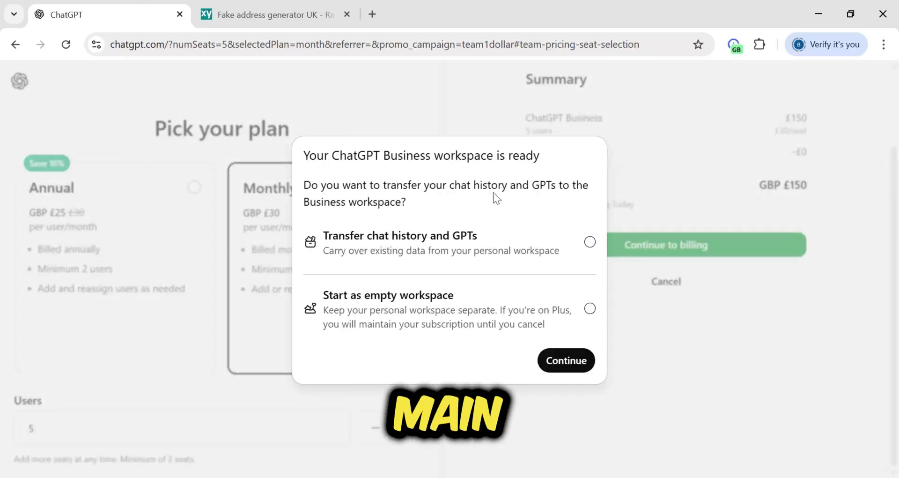
Step: Choose to transfer chat history and GPTs to the Business workspace and confirm the transfer
{"action": "left_click", "coordinate": [475, 317]}
{"action": "left_click", "coordinate": [590, 242]}
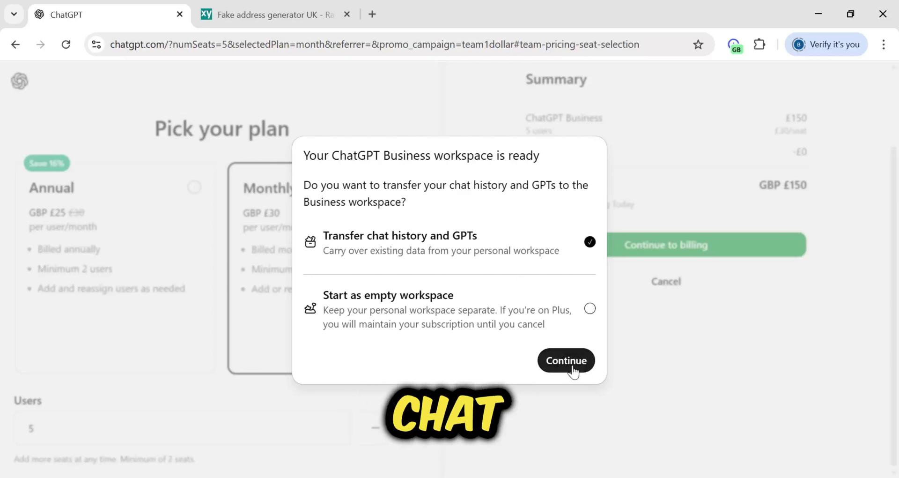
{"action": "left_click", "coordinate": [568, 361]}
{"action": "scroll", "coordinate": [481, 238], "scroll_direction": "down", "scroll_amount": 1}
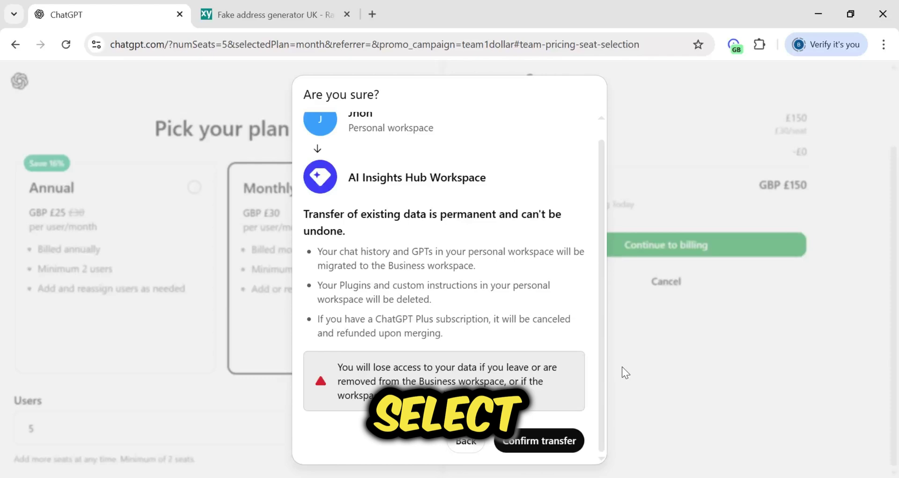
{"action": "left_click", "coordinate": [533, 443]}
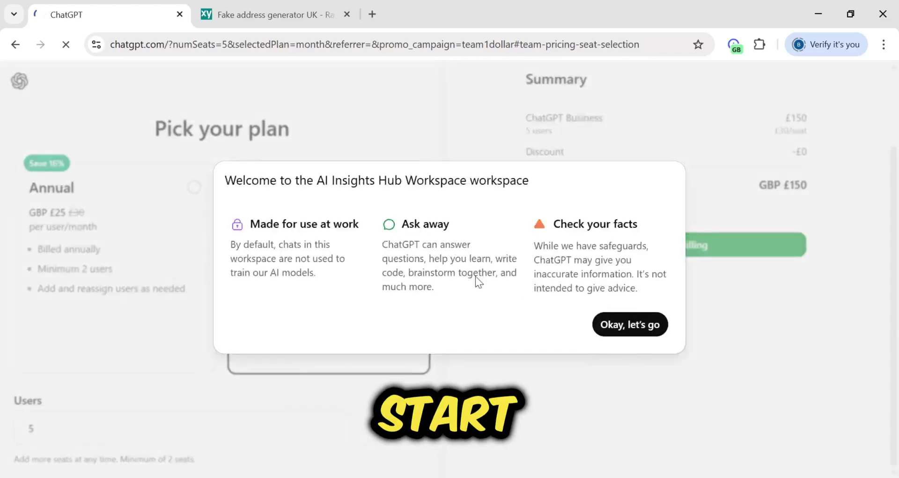
Step: Get past the welcome and memory introductions, decline connecting apps, and close the learning introduction
{"action": "left_click", "coordinate": [621, 324]}
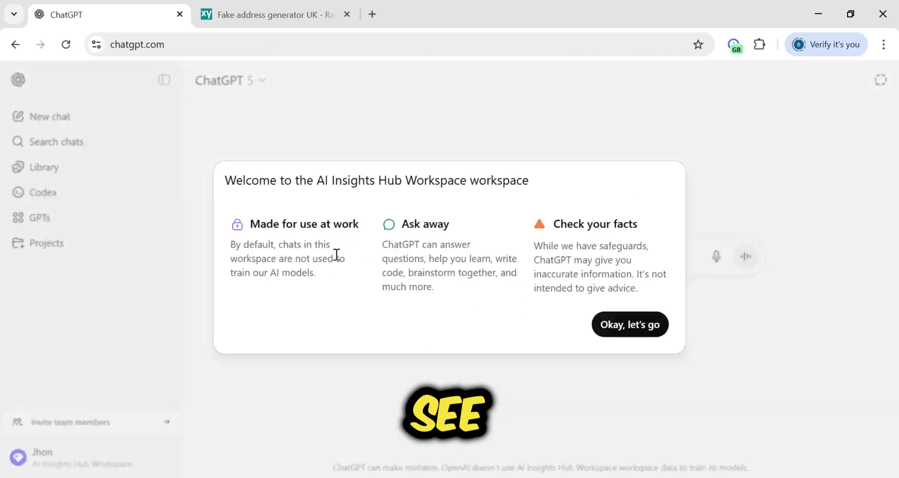
{"action": "left_click", "coordinate": [623, 328]}
{"action": "left_click", "coordinate": [599, 327]}
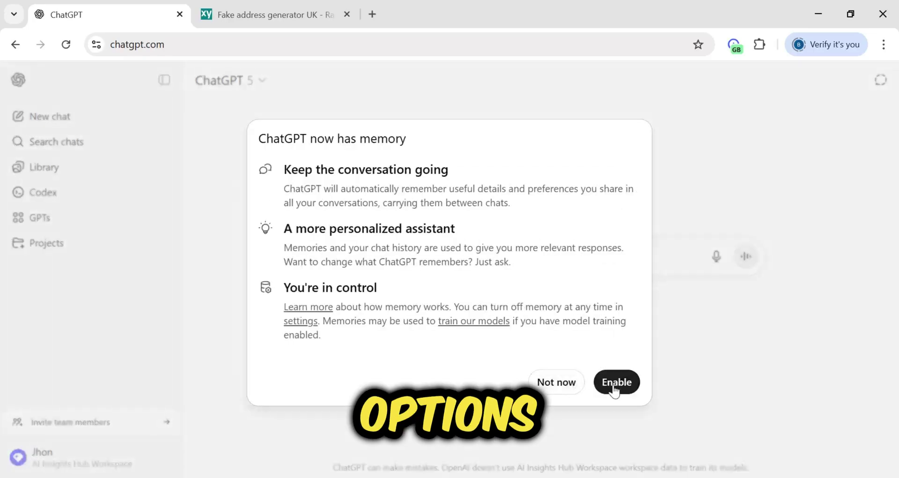
{"action": "left_click", "coordinate": [572, 387]}
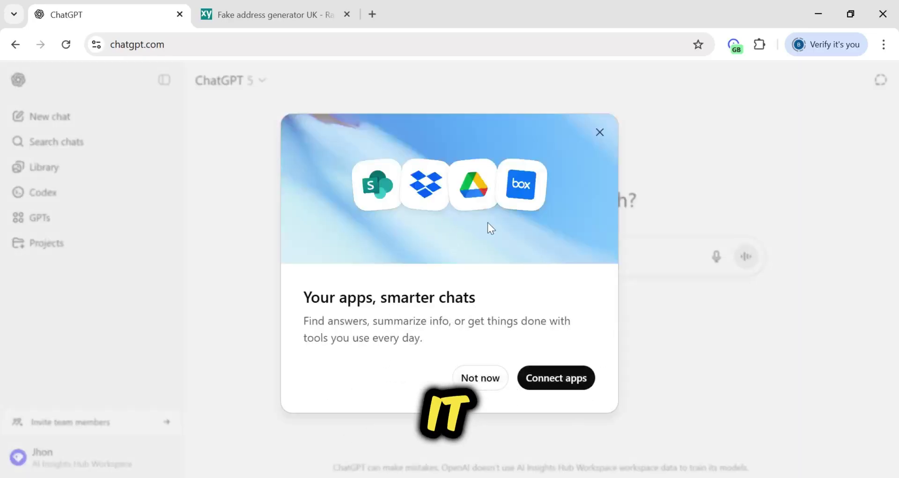
{"action": "left_click", "coordinate": [481, 379]}
{"action": "scroll", "coordinate": [490, 263], "scroll_direction": "down", "scroll_amount": 3}
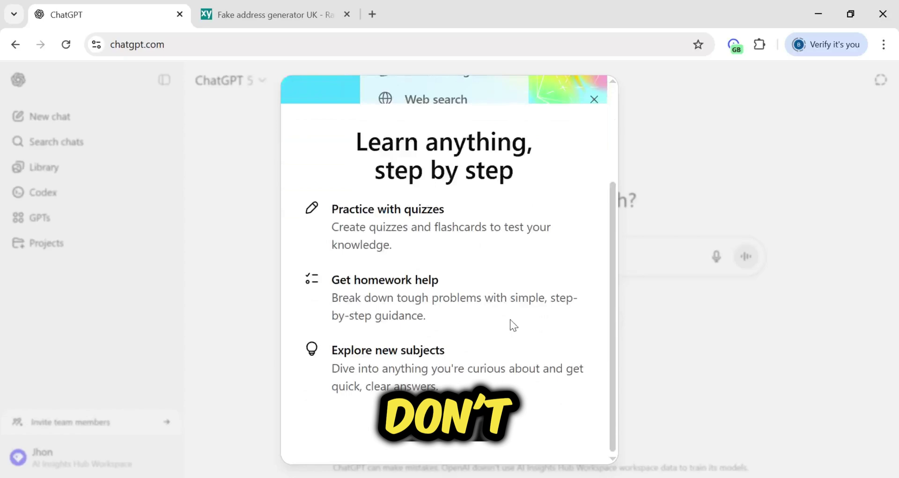
{"action": "left_click", "coordinate": [593, 103]}
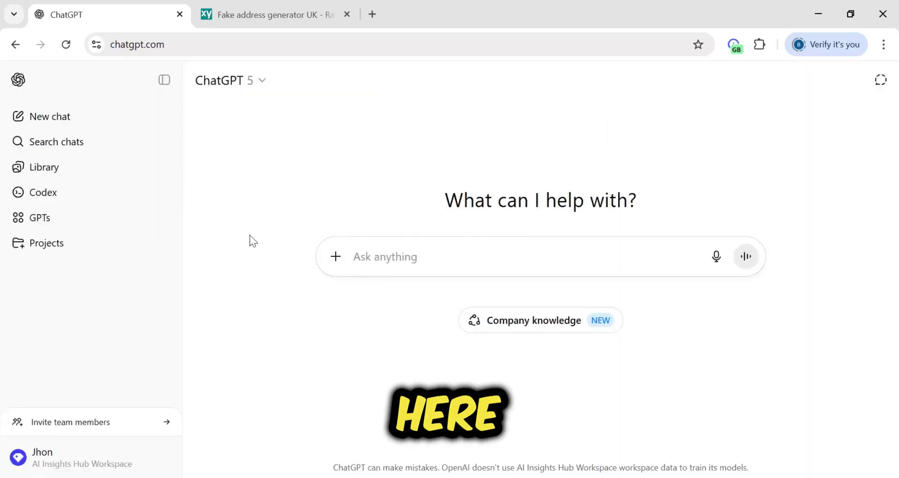
Step: Look through the tools available for the chat prompt and dismiss the get-started banner below it
{"action": "left_click", "coordinate": [335, 258]}
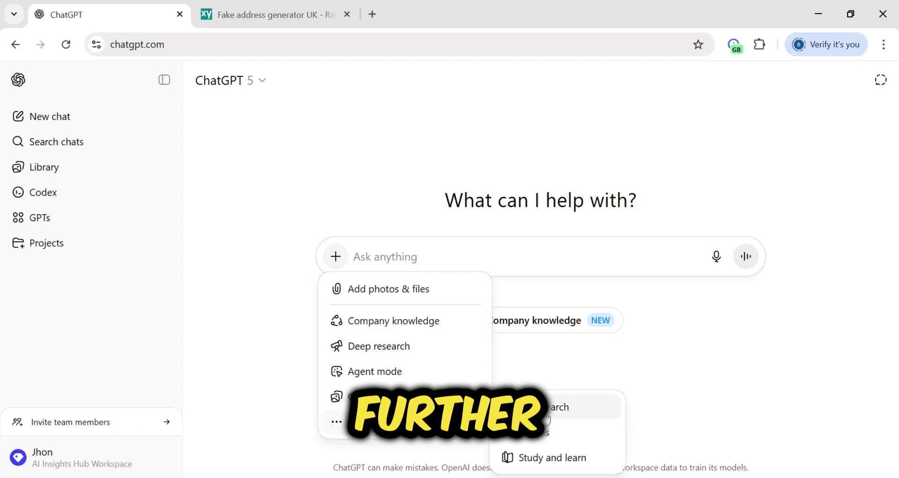
{"action": "left_click", "coordinate": [656, 359]}
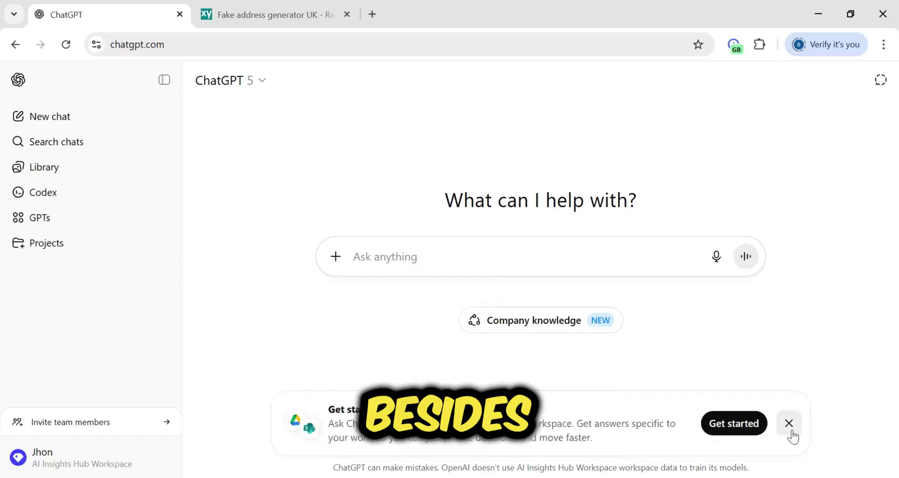
{"action": "left_click", "coordinate": [791, 426]}
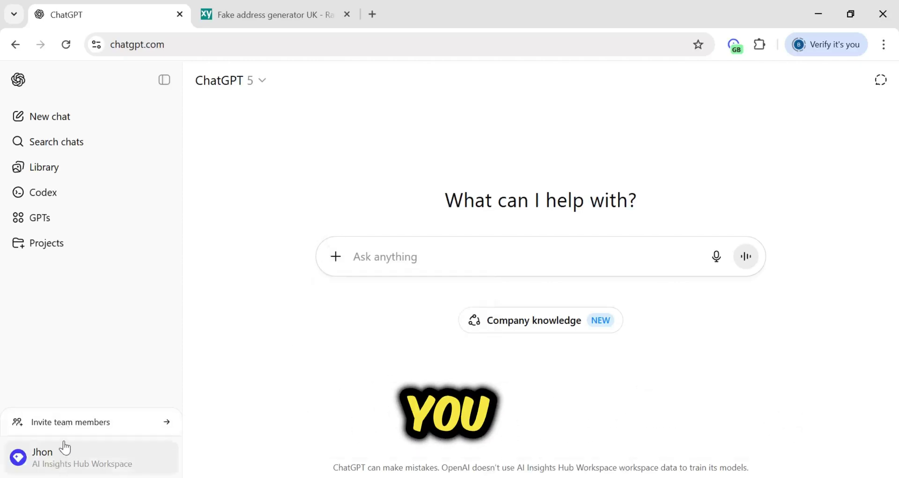
Step: Open the form for inviting team members to the workspace and leave it without inviting anyone
{"action": "left_click", "coordinate": [113, 426]}
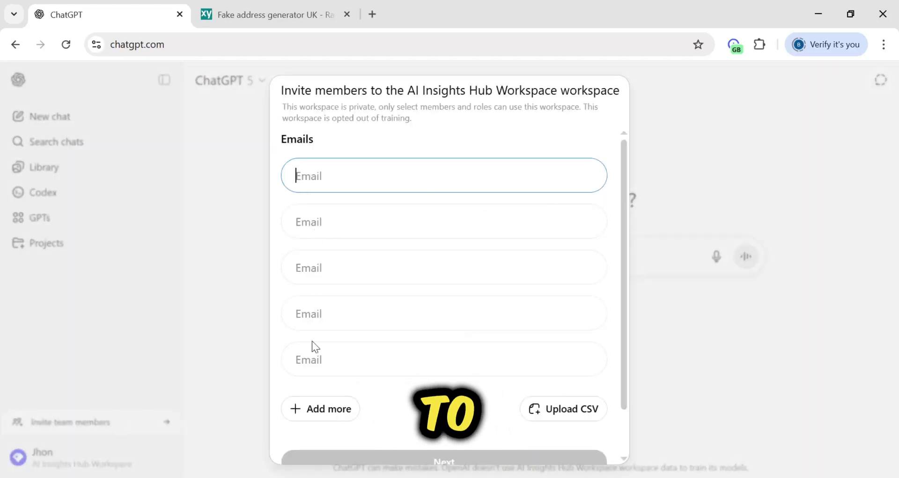
{"action": "scroll", "coordinate": [450, 328], "scroll_direction": "down", "scroll_amount": 3}
{"action": "left_click", "coordinate": [445, 438]}
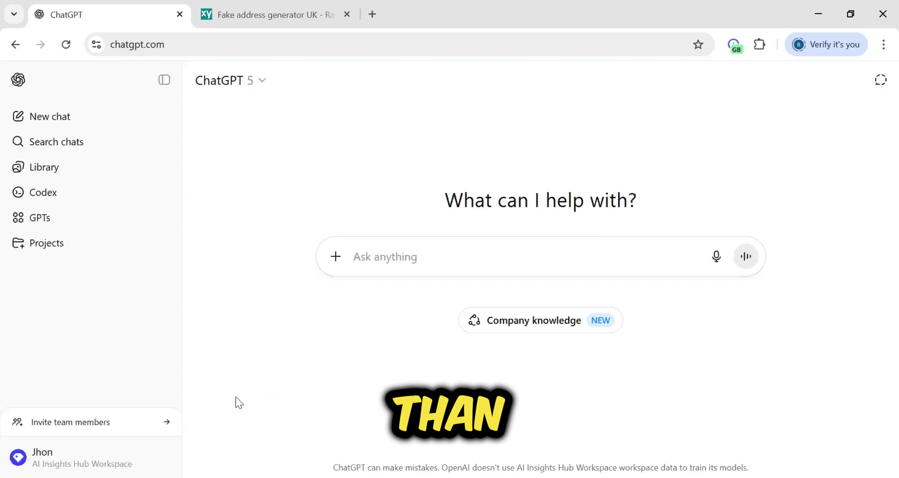
Step: Open the workspace settings and review the General page's name, logo and workspace details
{"action": "left_click", "coordinate": [102, 452]}
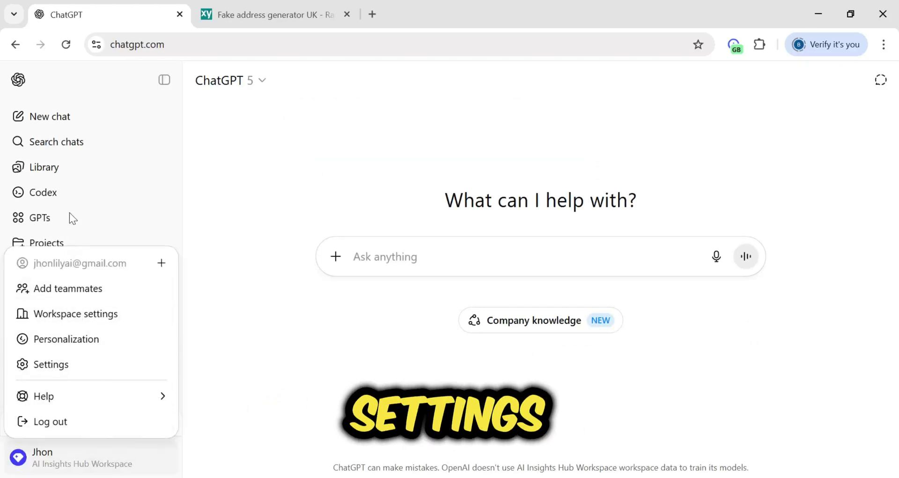
{"action": "left_click", "coordinate": [76, 314]}
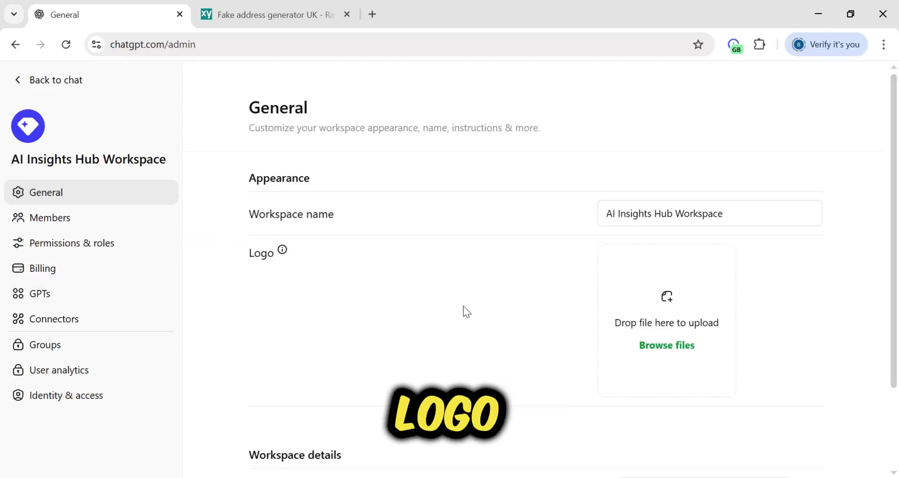
{"action": "scroll", "coordinate": [466, 305], "scroll_direction": "down", "scroll_amount": 2}
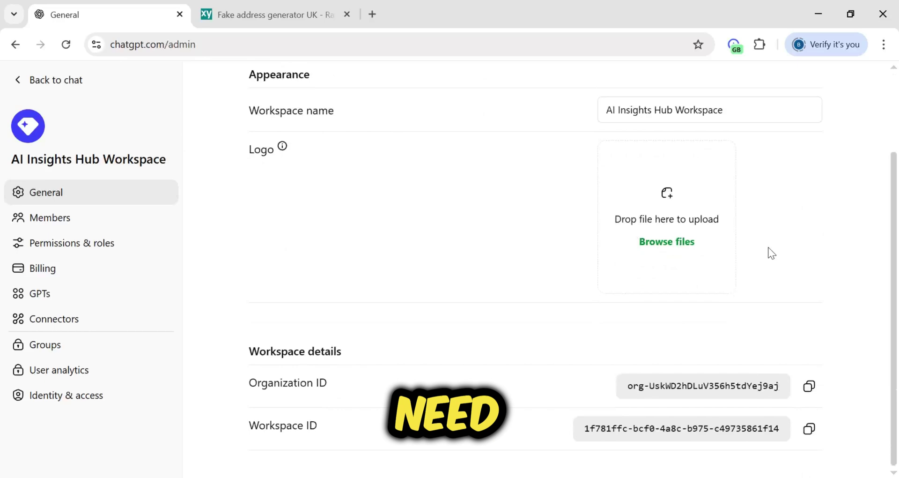
Step: Examine the workspace's Members page and its invitation option, and look through the Permissions & roles settings
{"action": "left_click", "coordinate": [50, 217]}
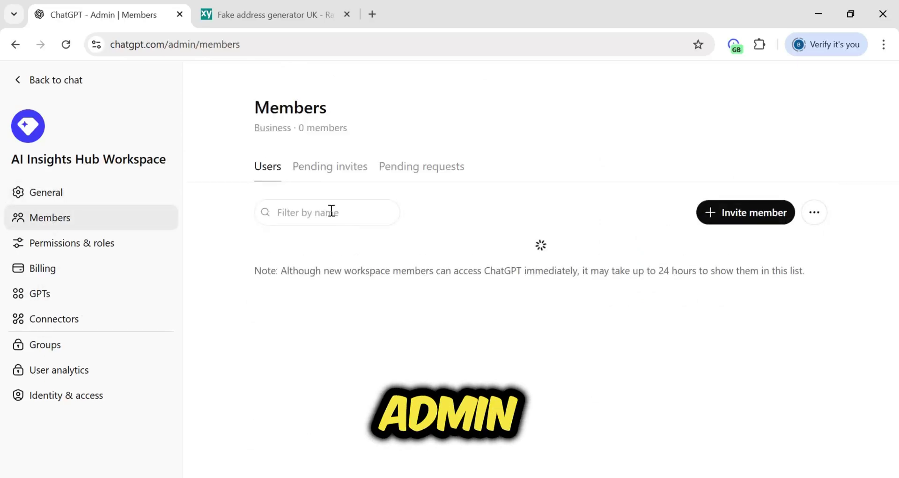
{"action": "left_click", "coordinate": [747, 213]}
{"action": "left_click", "coordinate": [124, 301]}
{"action": "left_click", "coordinate": [71, 242]}
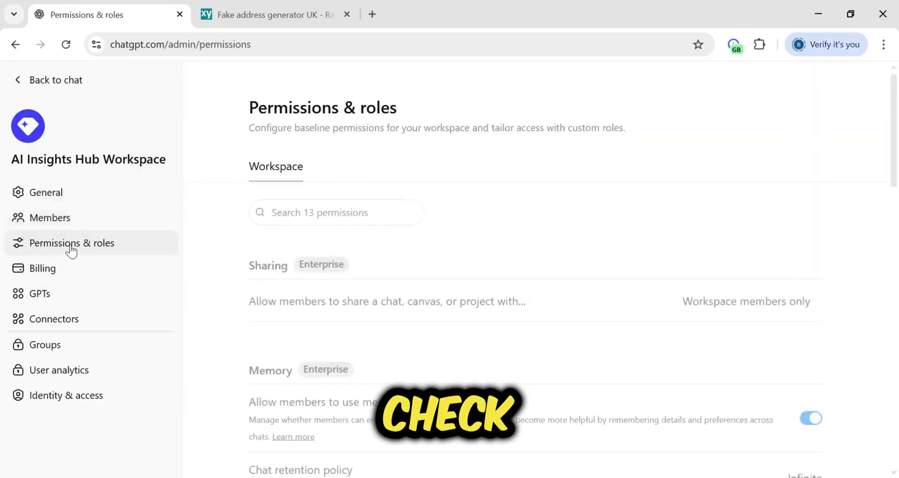
{"action": "scroll", "coordinate": [430, 245], "scroll_direction": "down", "scroll_amount": 2}
{"action": "scroll", "coordinate": [429, 243], "scroll_direction": "down", "scroll_amount": 4}
Step: Review the Business plan, seats, credit usage and plan management options in the billing settings, and return to the chat page
{"action": "left_click", "coordinate": [43, 268]}
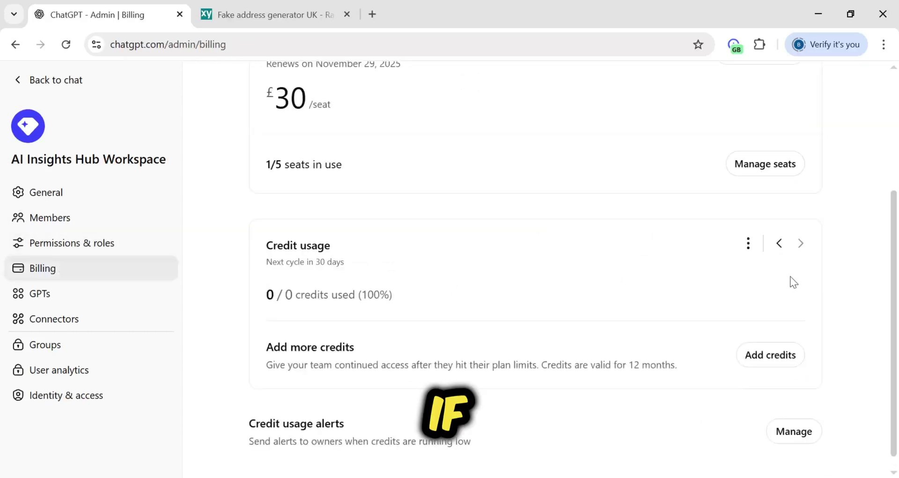
{"action": "scroll", "coordinate": [794, 283], "scroll_direction": "down", "scroll_amount": 1}
{"action": "scroll", "coordinate": [795, 282], "scroll_direction": "up", "scroll_amount": 4}
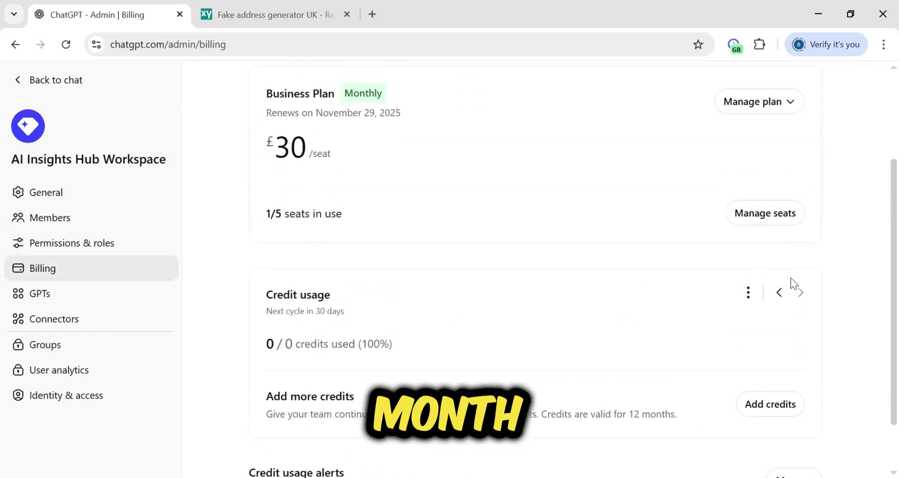
{"action": "left_click", "coordinate": [792, 238]}
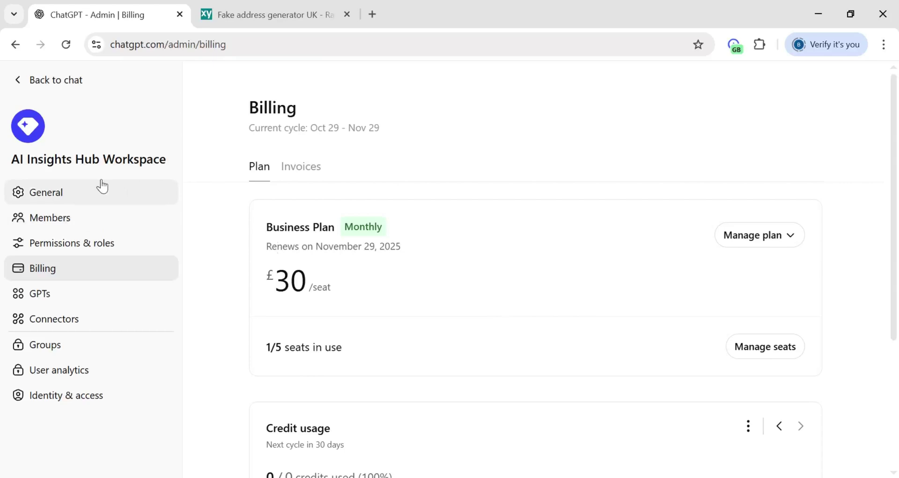
{"action": "left_click", "coordinate": [65, 198]}
{"action": "left_click", "coordinate": [20, 82]}
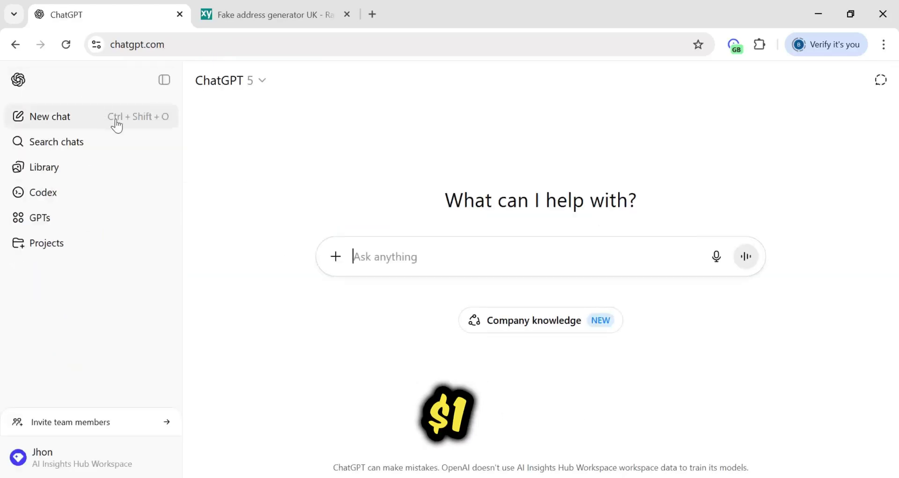